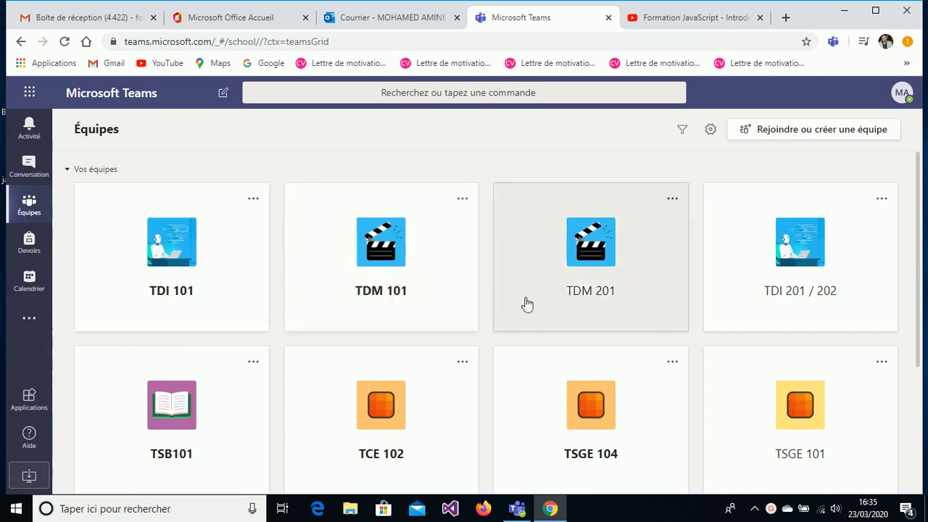
- Add a standard channel named "M10 Développement web coté client" to team TDI 201 / 202, shown automatically in all members' channel lists
click(796, 267)
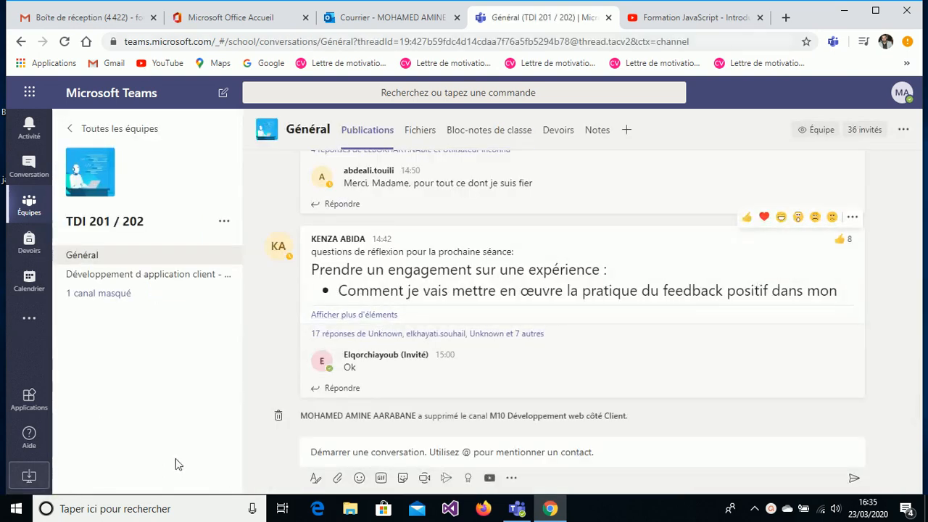
click(225, 225)
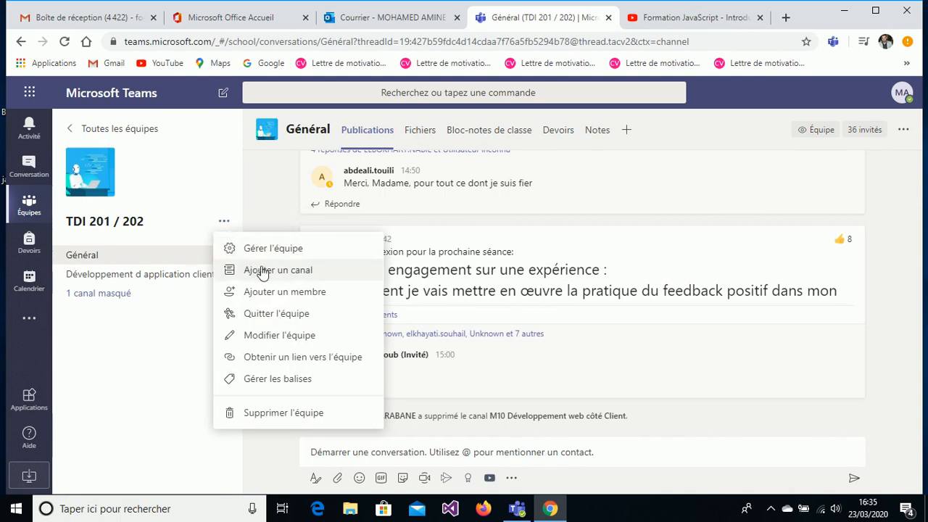
click(282, 276)
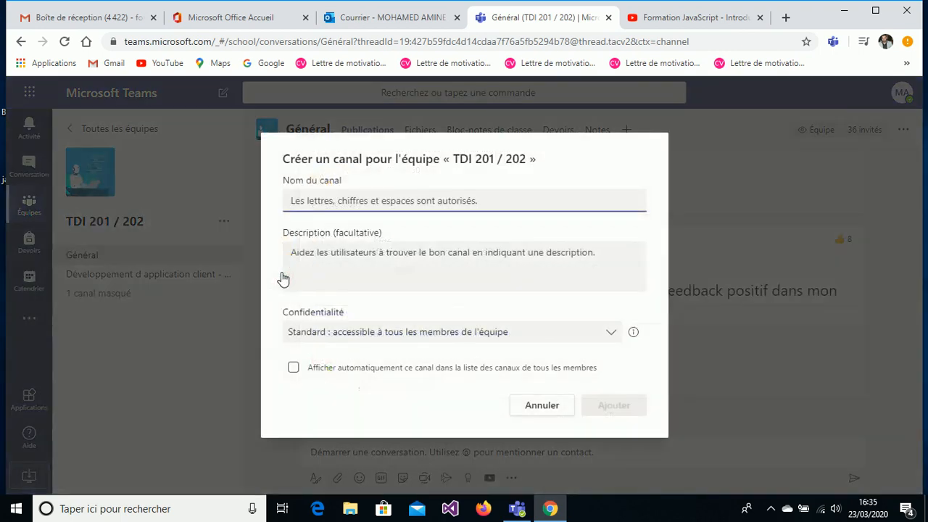
click(321, 197)
text(M10 d)
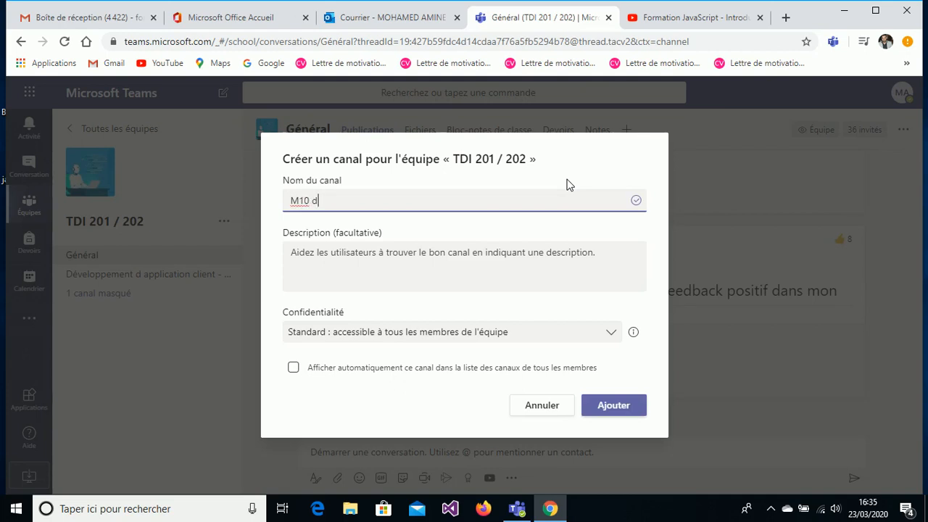
key(BackSpace)
text(Développement web )
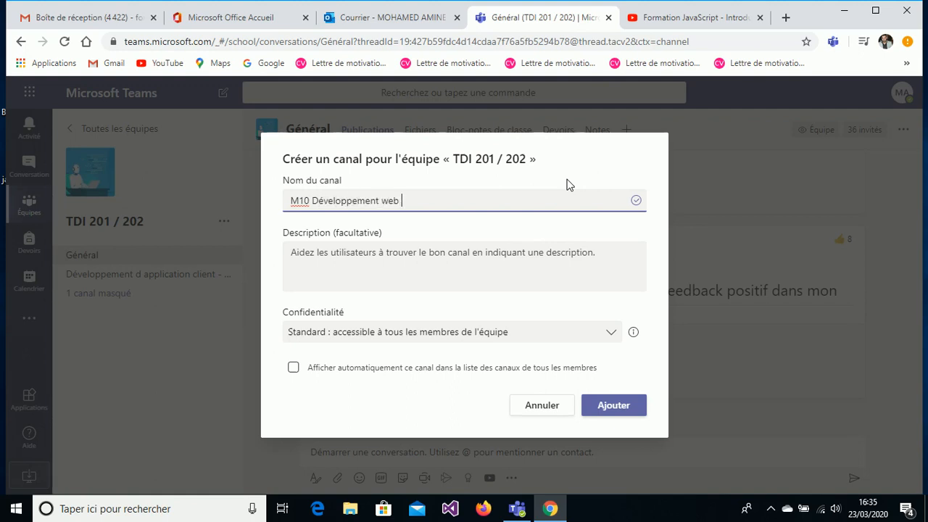
text(coté client)
click(420, 366)
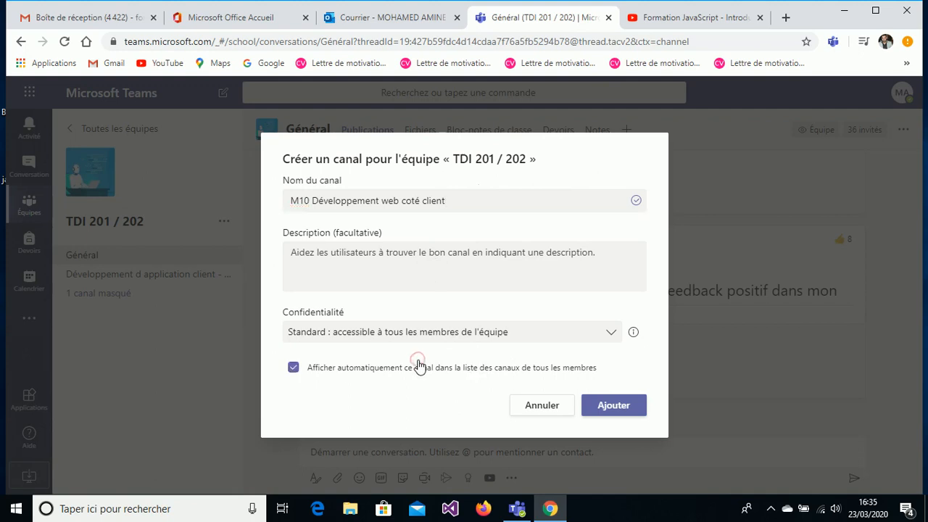
click(612, 405)
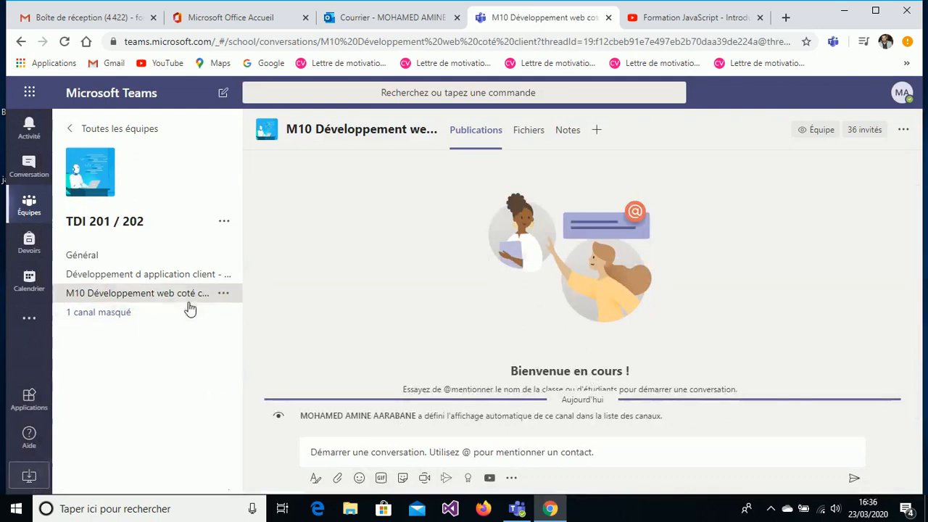
click(168, 297)
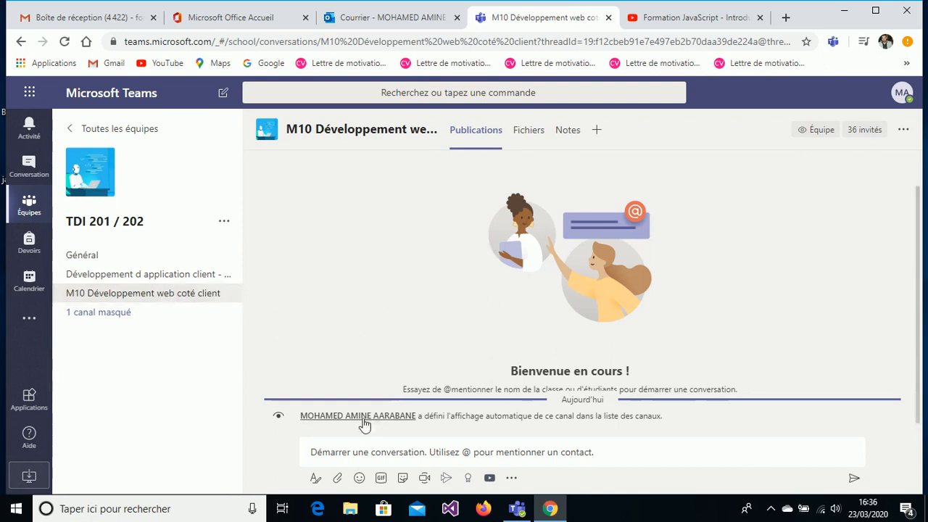
mouse_move(359, 417)
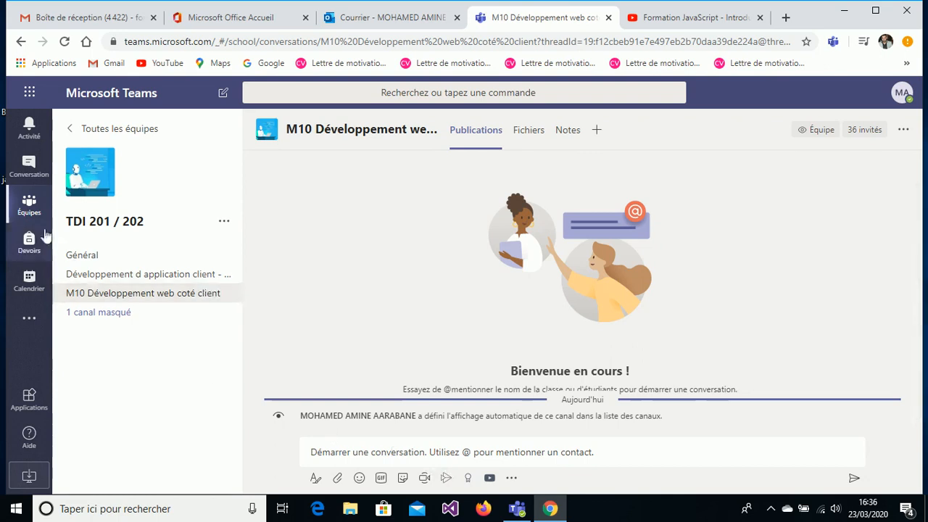
- Start a new calendar meeting and set its time zone to (UTC+01:00) Casablanca
click(22, 210)
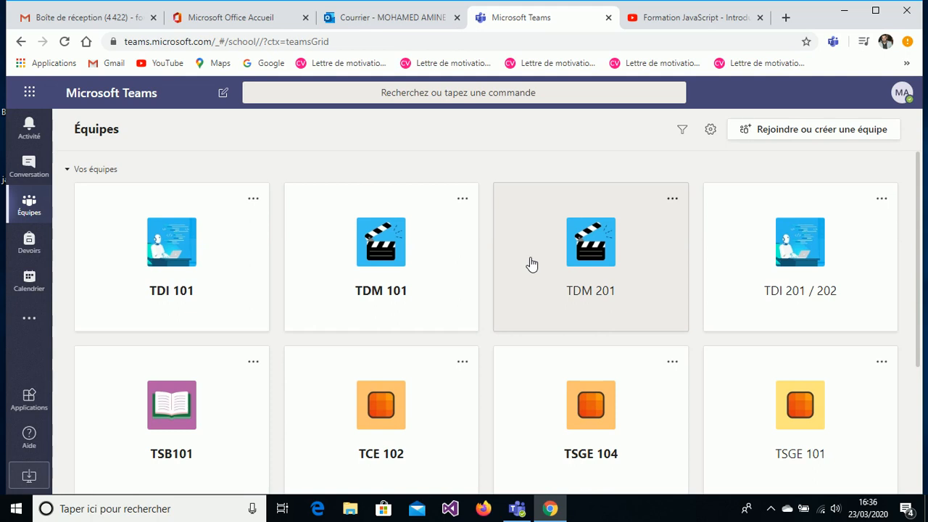
click(30, 282)
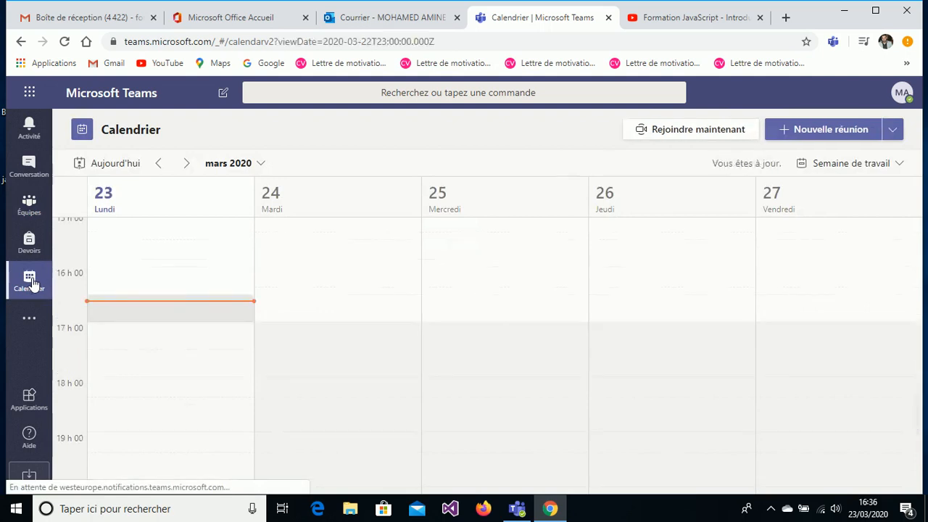
click(841, 136)
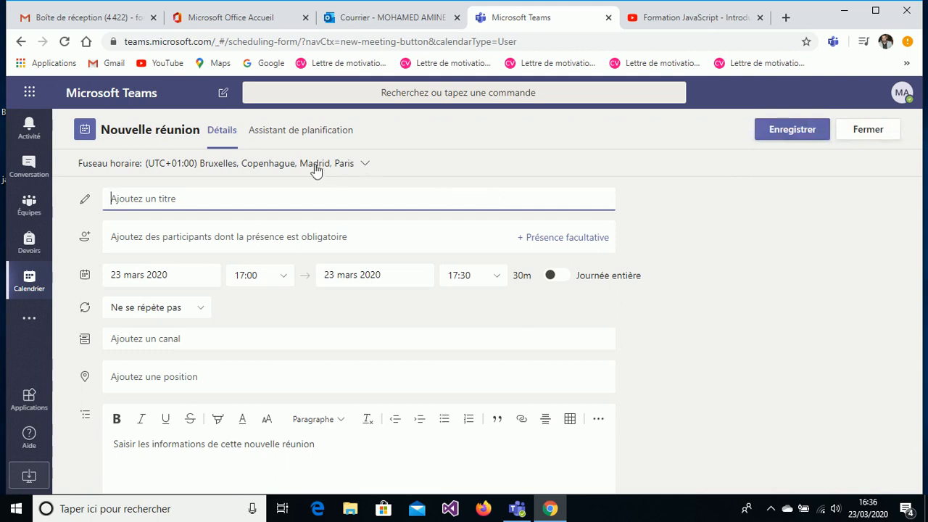
click(365, 164)
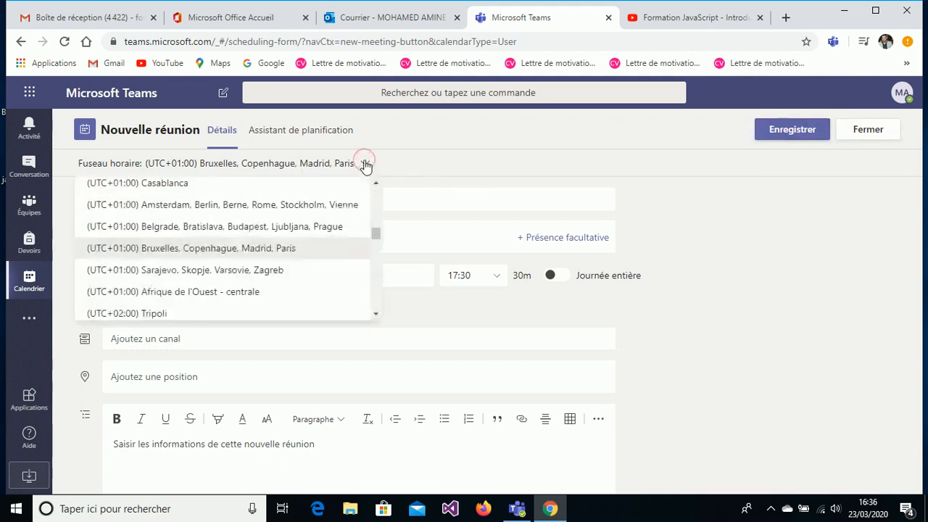
click(224, 190)
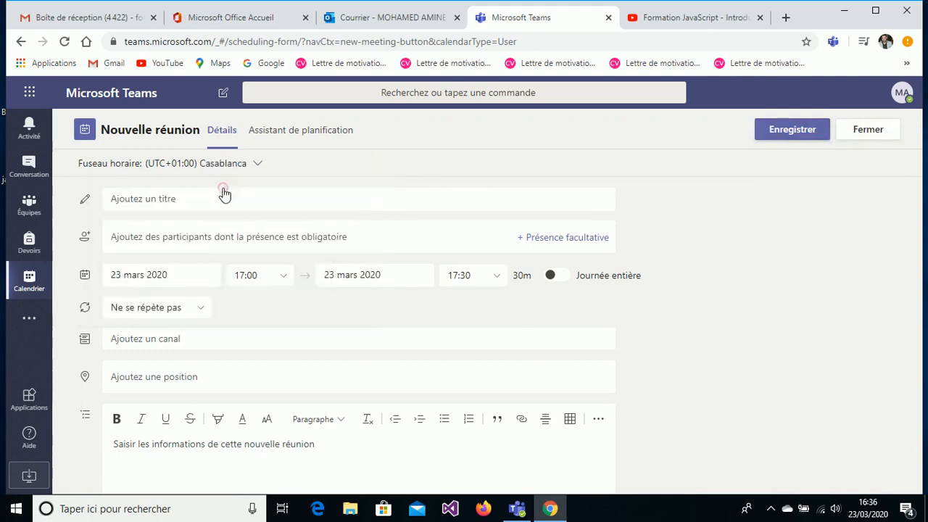
- Title the meeting "M10 Développement web coté client"
click(224, 196)
text(M10 Dévelop)
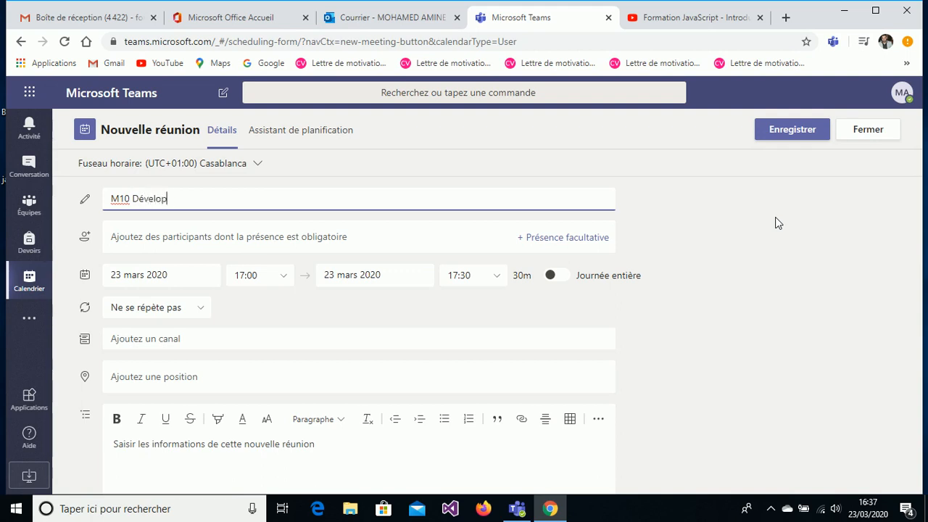
text(pement web cot)
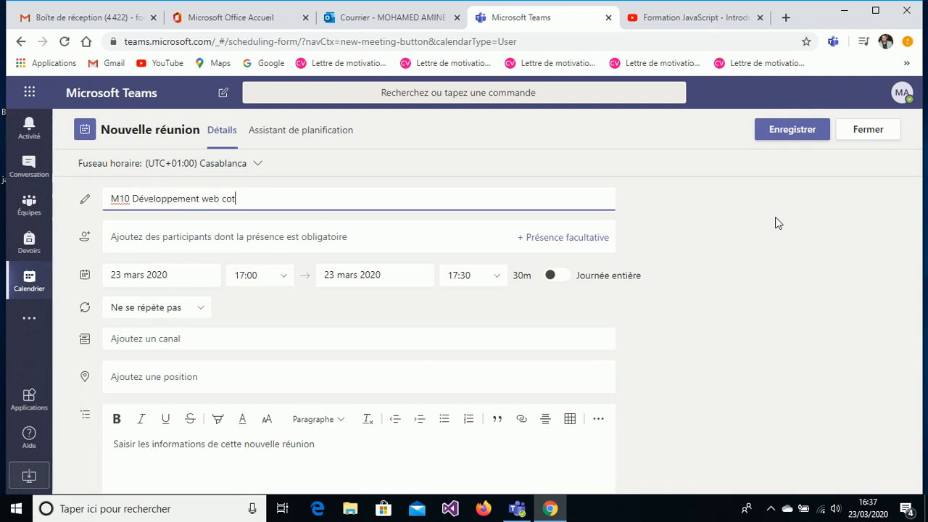
text(é client)
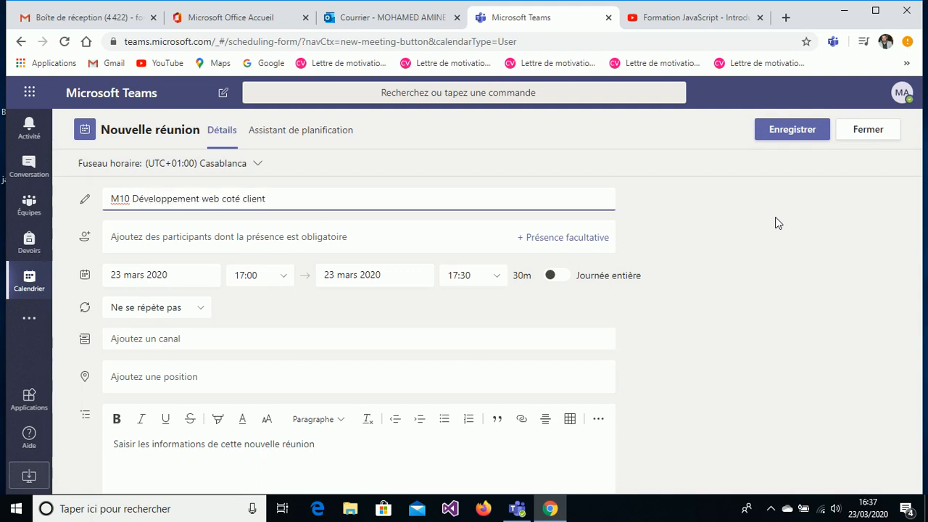
click(142, 239)
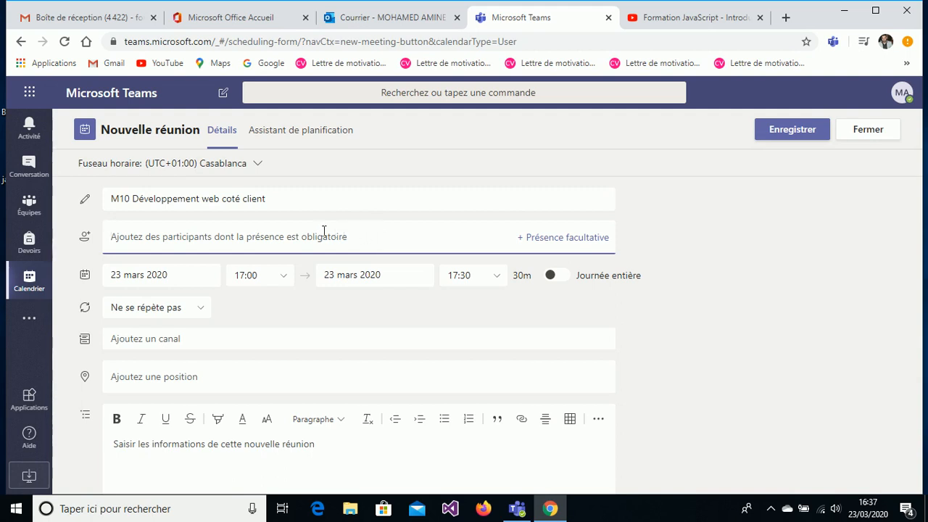
- Schedule the meeting for 26 mars 2020 from 13:30 to 16:00
click(180, 275)
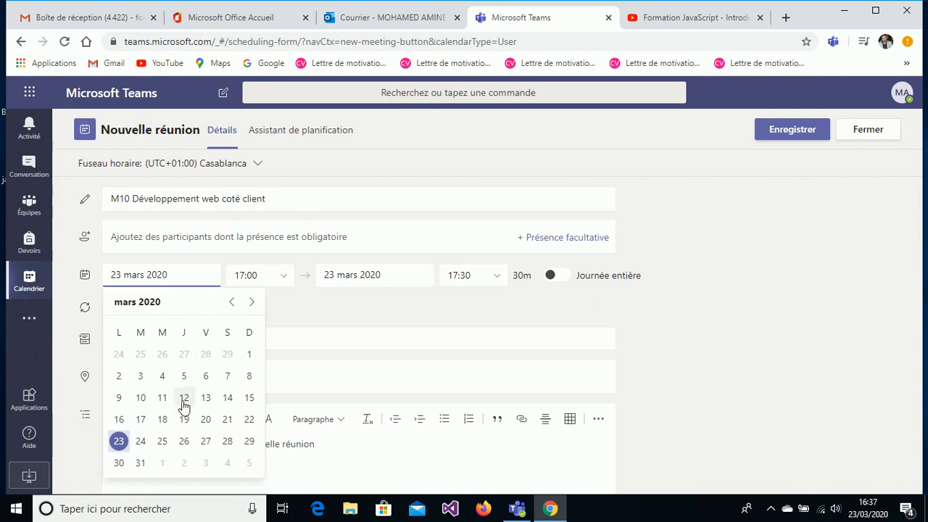
click(183, 441)
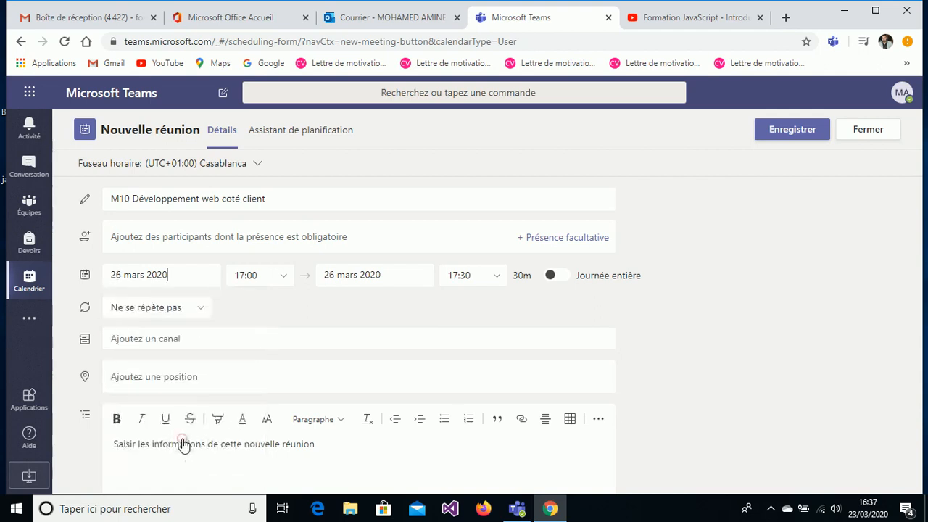
click(267, 276)
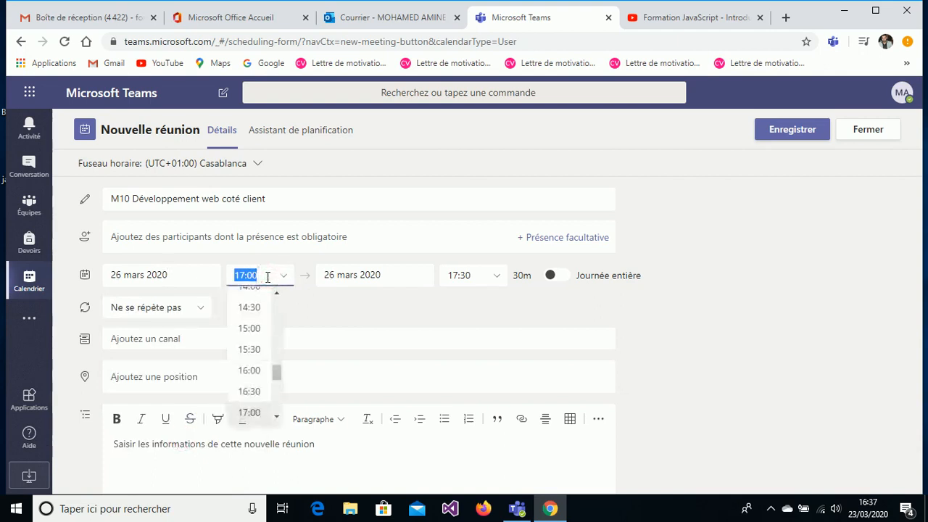
text(13)
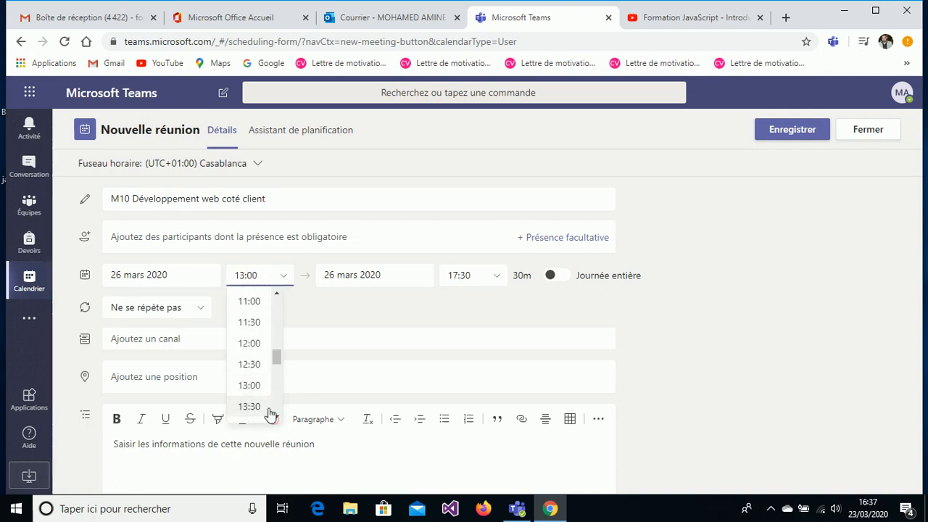
click(249, 407)
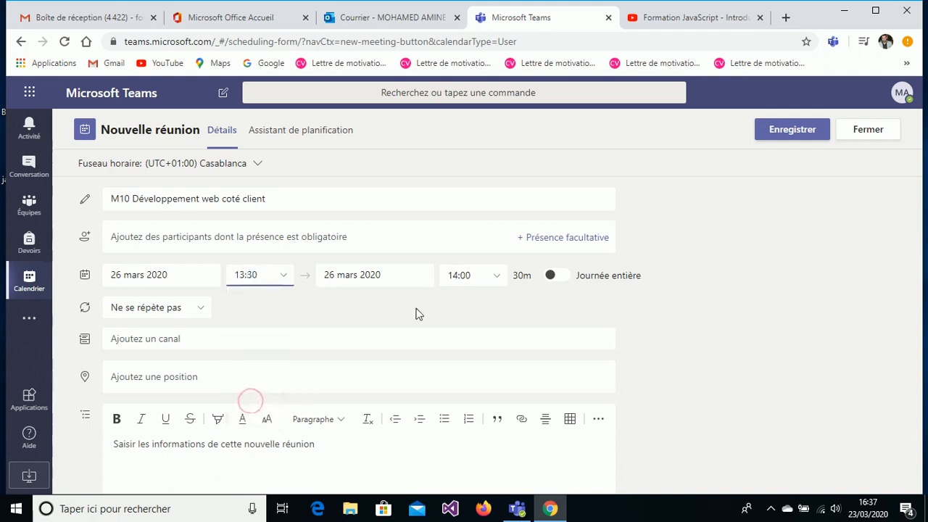
click(478, 274)
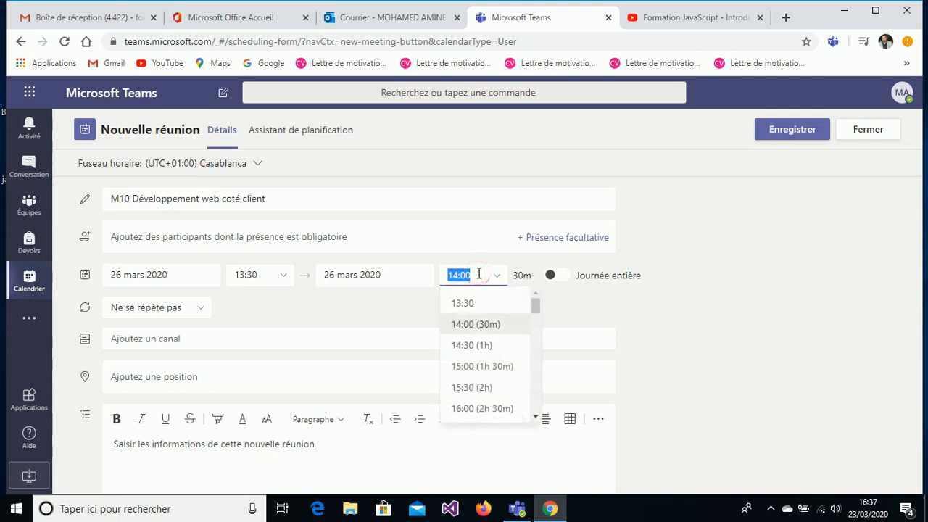
text(16)
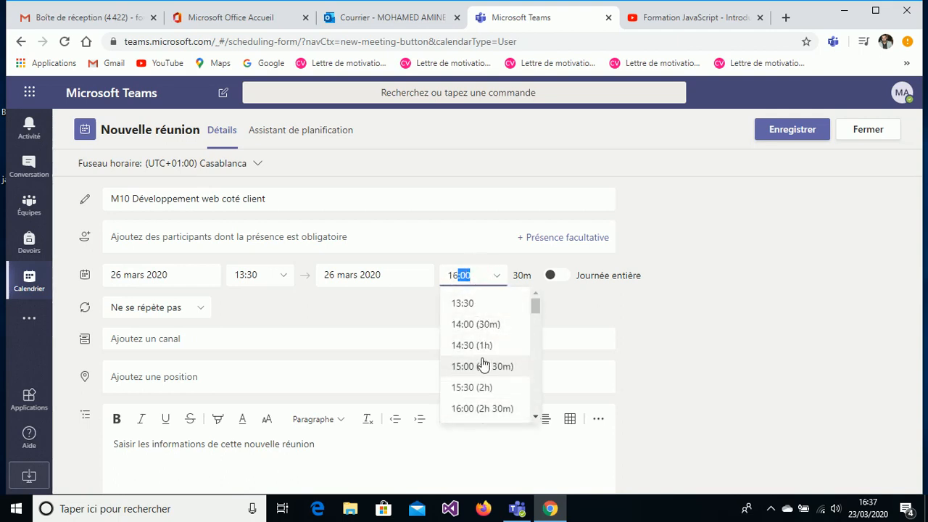
click(493, 409)
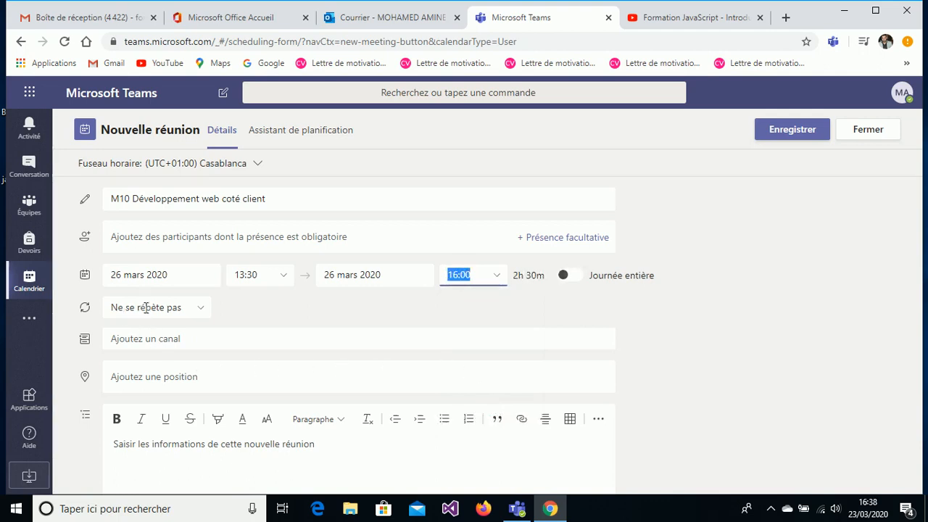
- Repeat the meeting every week and assign it to the M10 Développement web coté client channel of team TDI 201 / 202
click(203, 312)
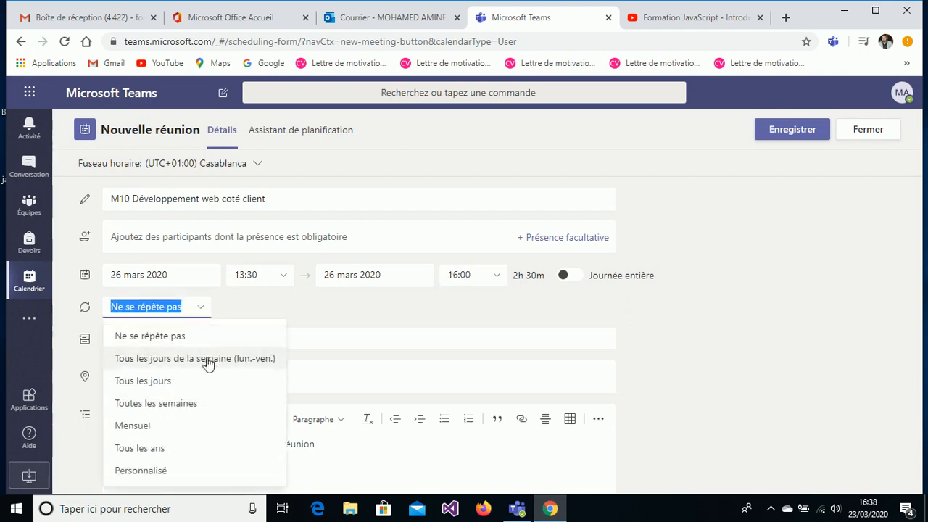
click(199, 409)
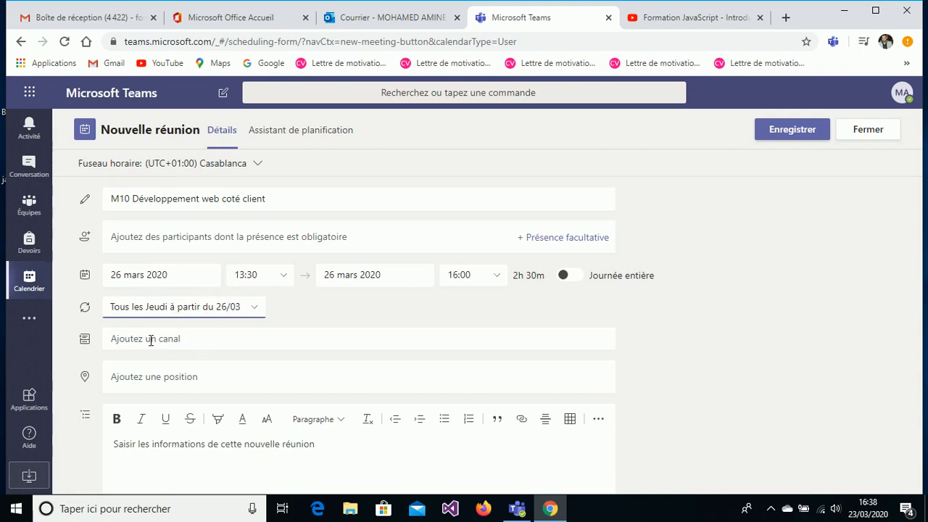
click(143, 238)
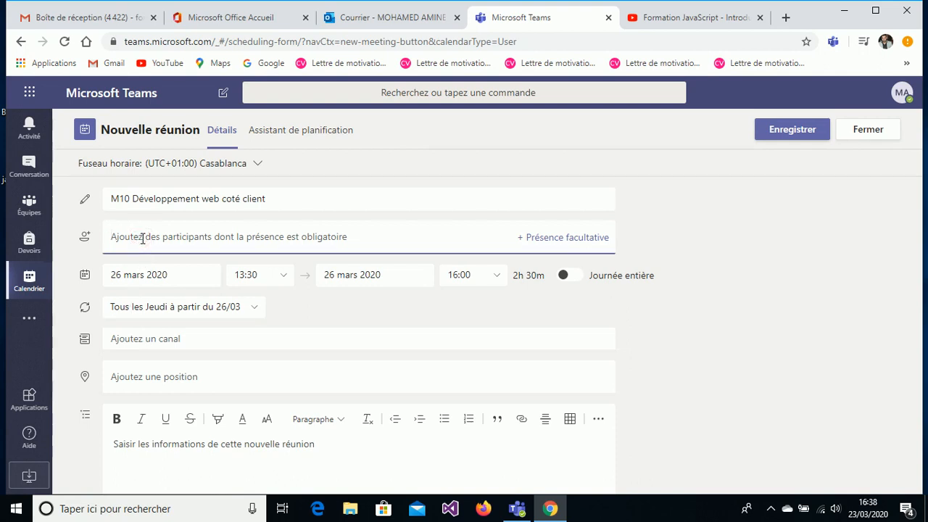
click(144, 338)
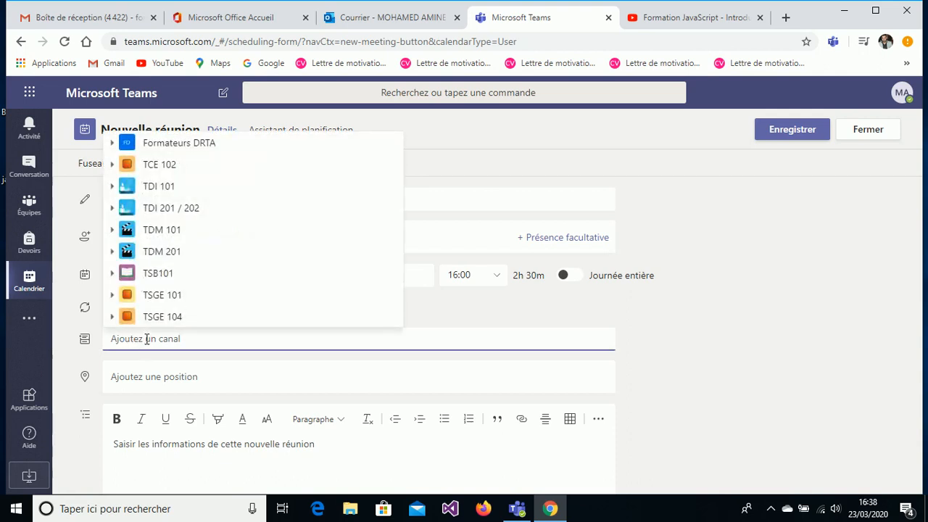
click(192, 210)
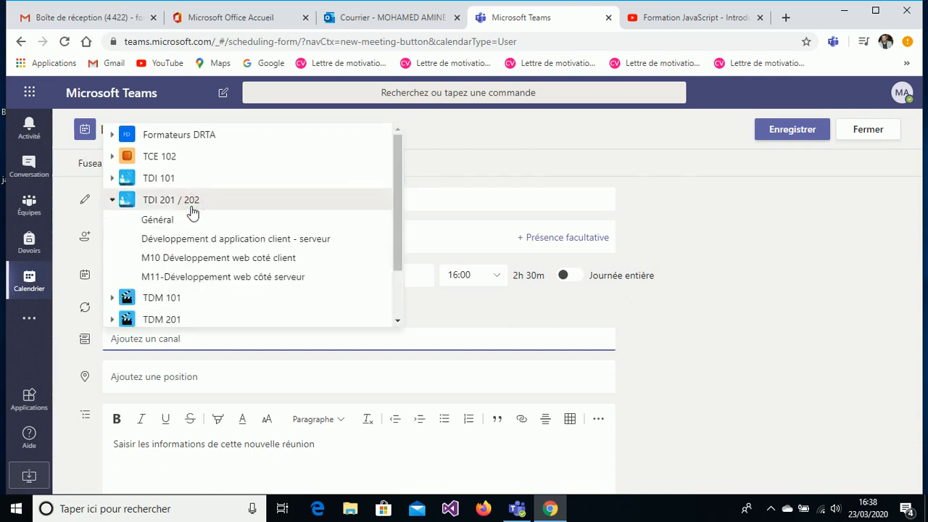
click(223, 259)
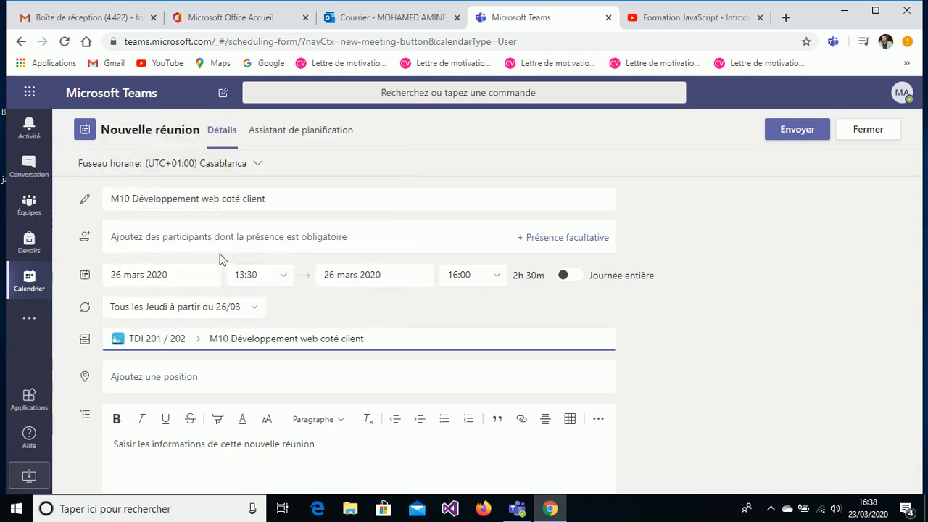
- Enter "développement des interfaces web" as the meeting details and send the invitation
scroll(220, 254, down, 1)
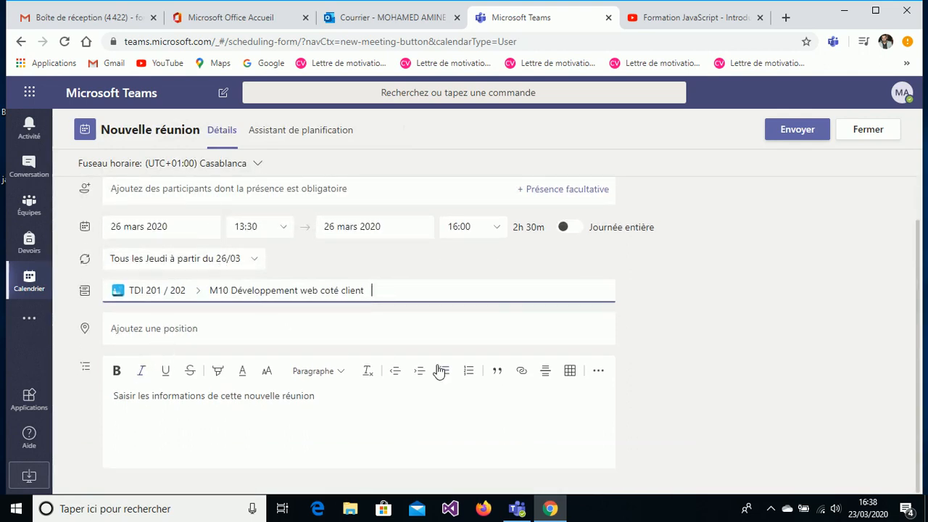
click(229, 401)
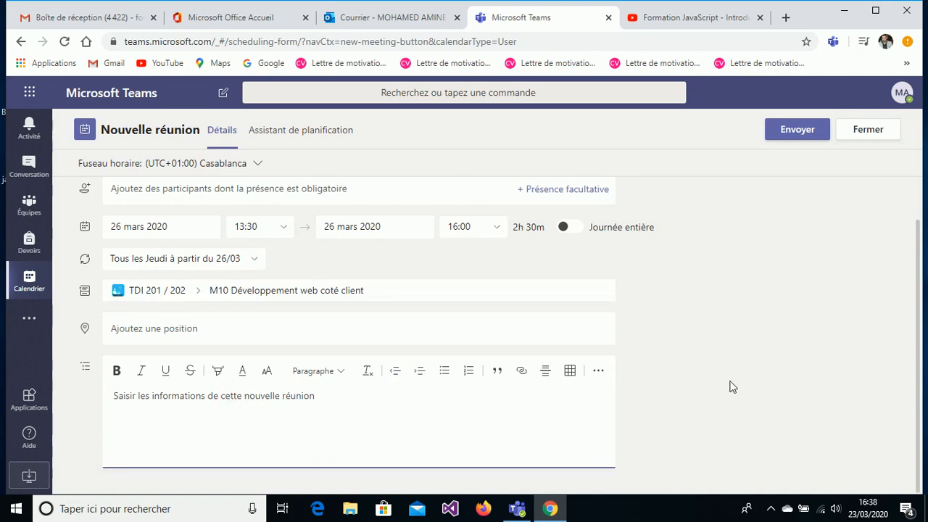
text(dé)
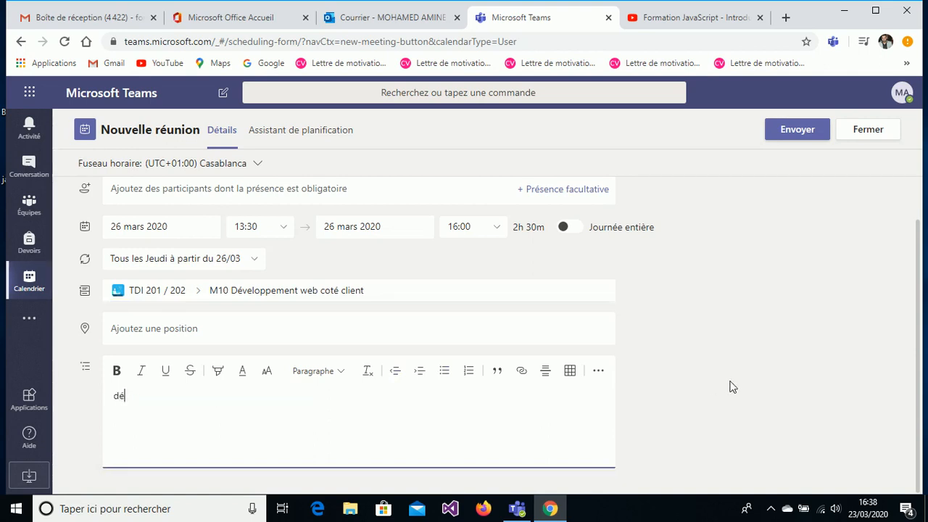
text(veloppement des interfa)
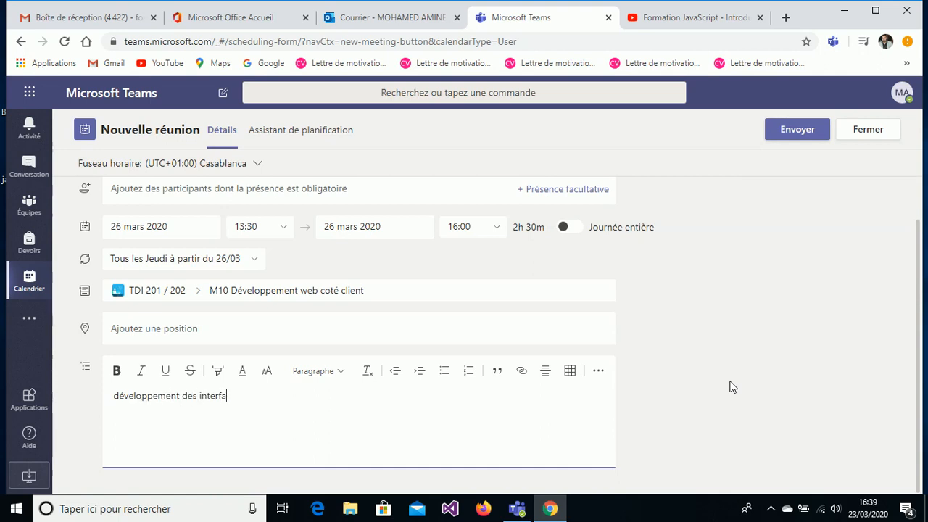
text(ces web)
click(798, 131)
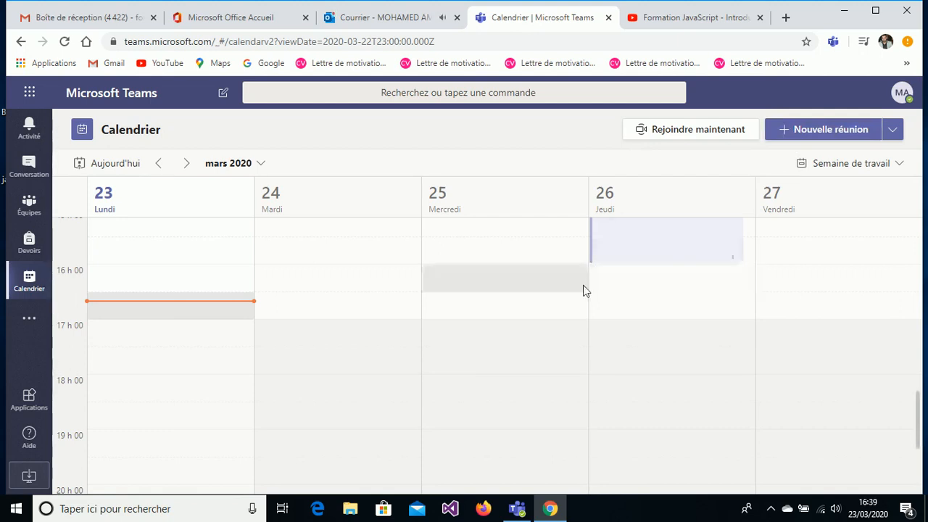
- Locate the M10 Développement web coté client meeting on Thursday 26 March in the calendar
scroll(658, 272, down, 3)
scroll(659, 280, up, 7)
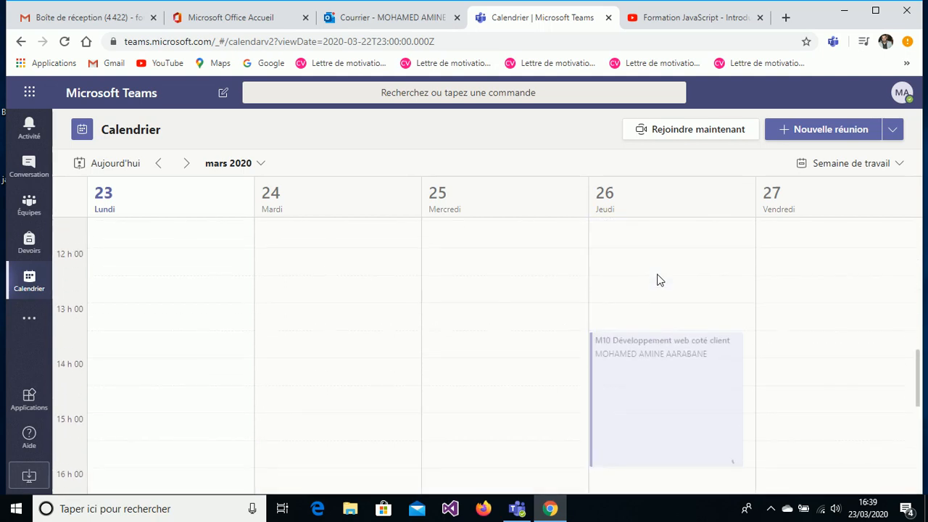
scroll(658, 280, down, 1)
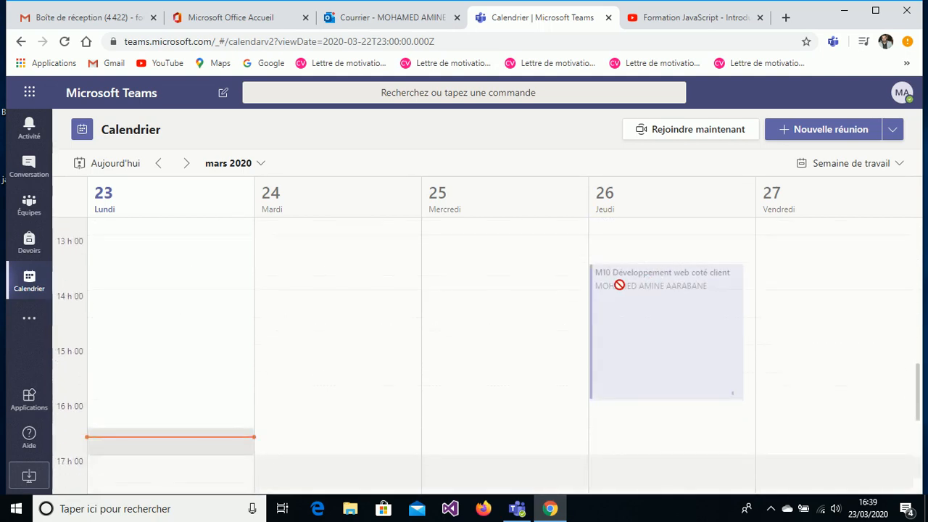